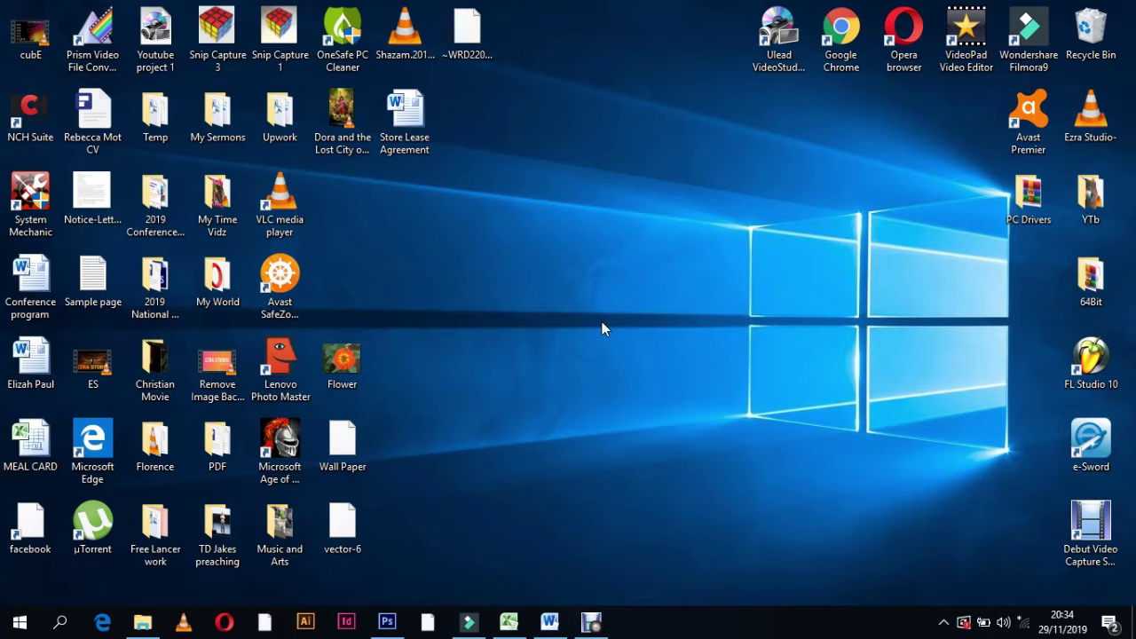
Step: Create a new 1080 × 820 pixel document named 'wine bottle' with a transparent background
left_click(387, 621)
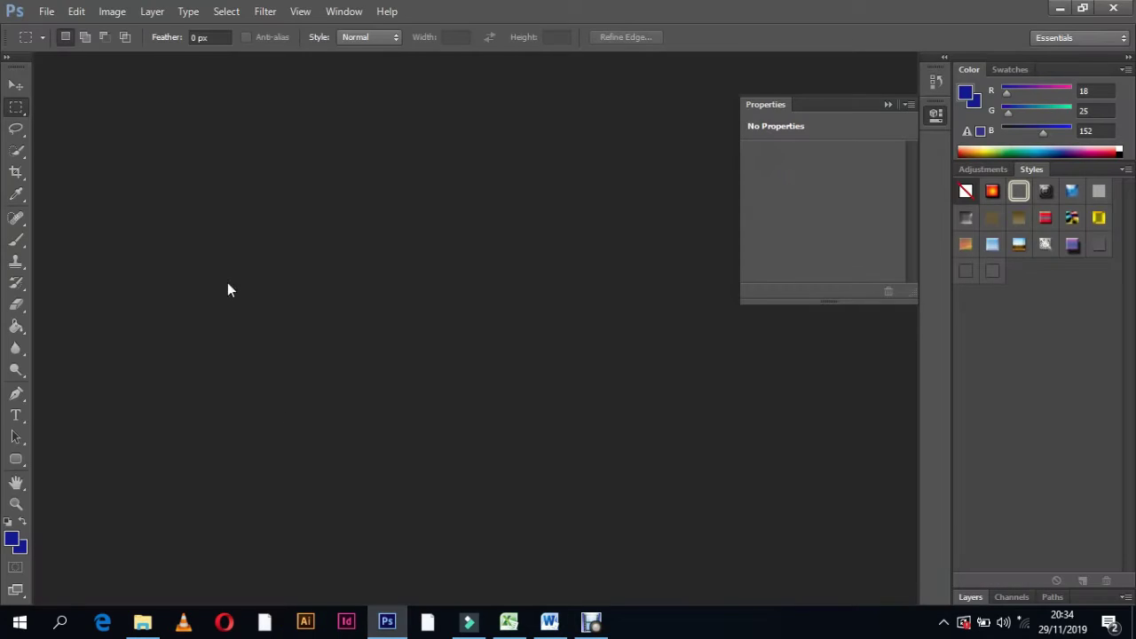
left_click(46, 11)
left_click(54, 41)
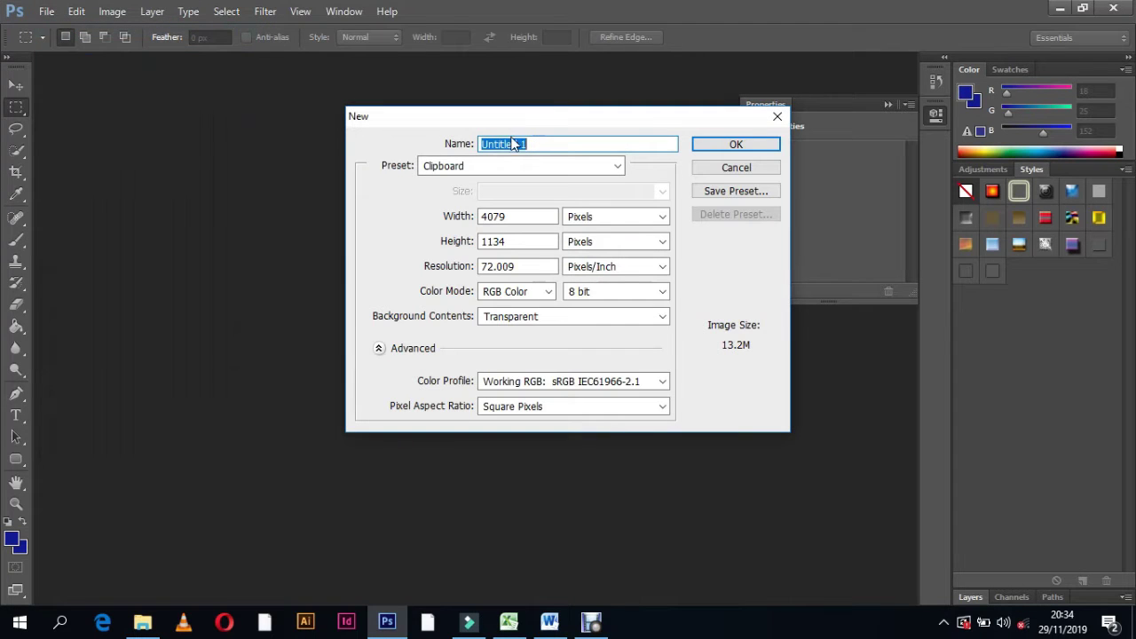
type("wine bo")
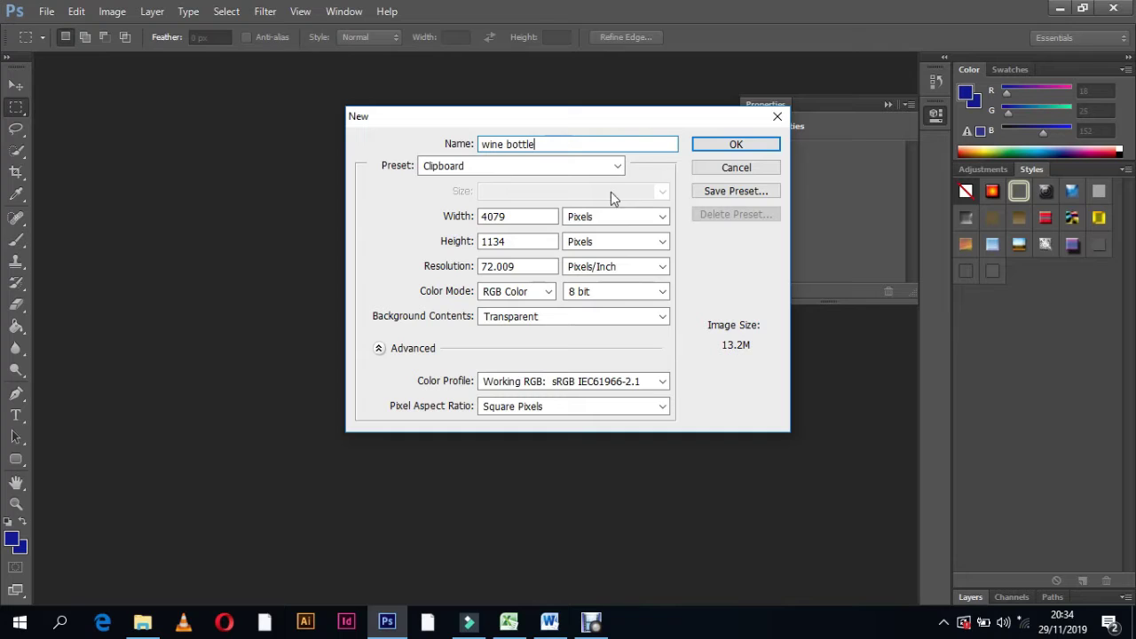
left_click_drag(545, 221, 482, 222)
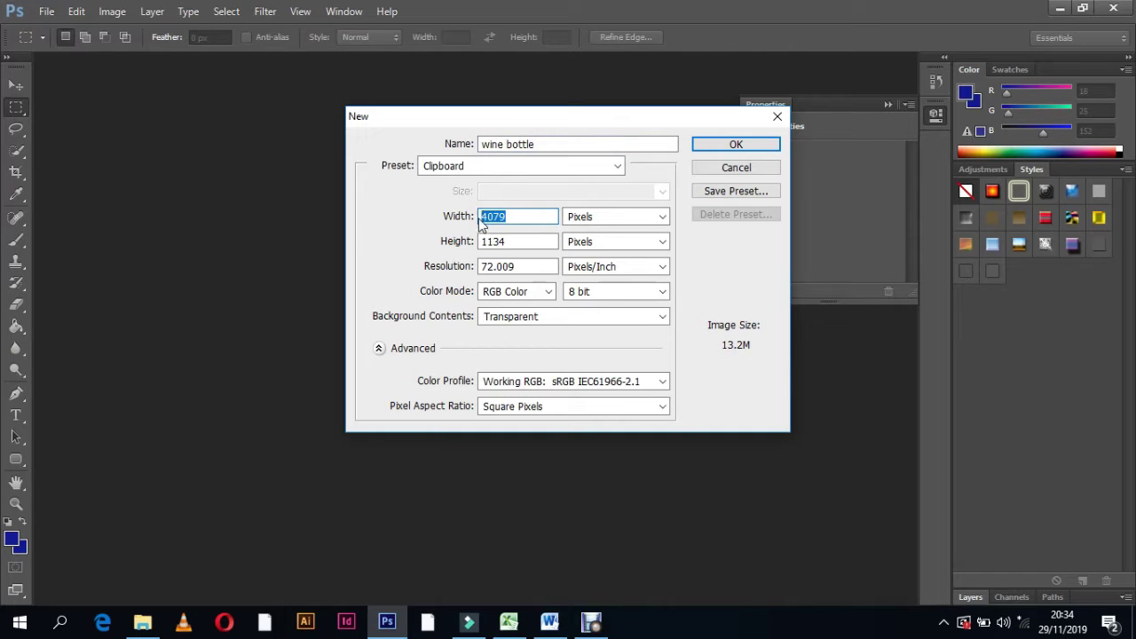
type("1080")
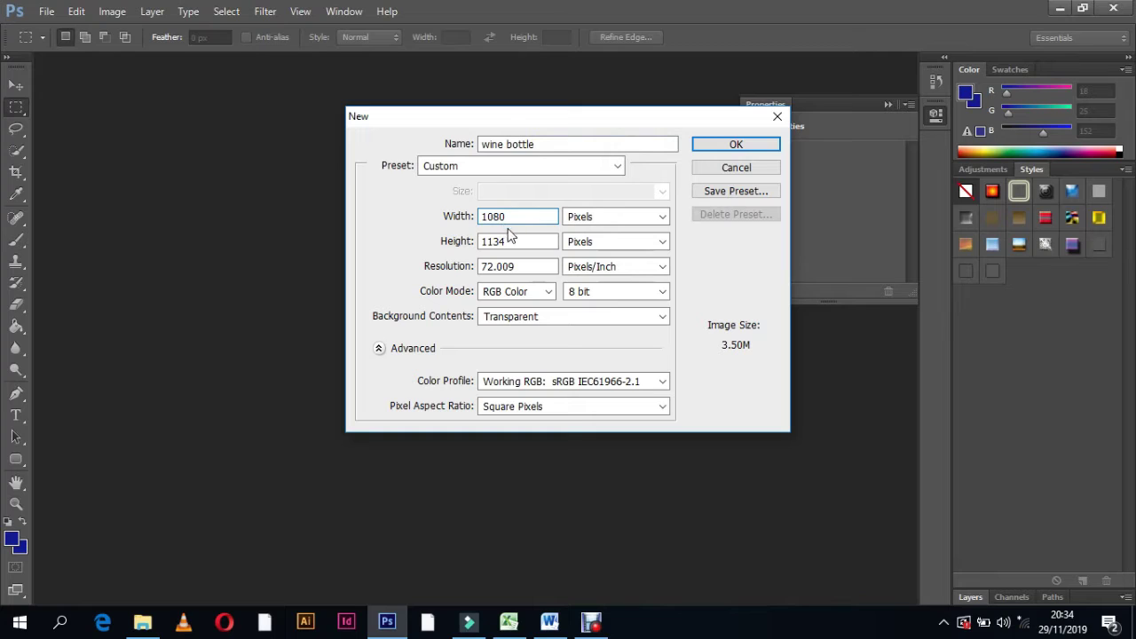
left_click_drag(510, 240, 451, 243)
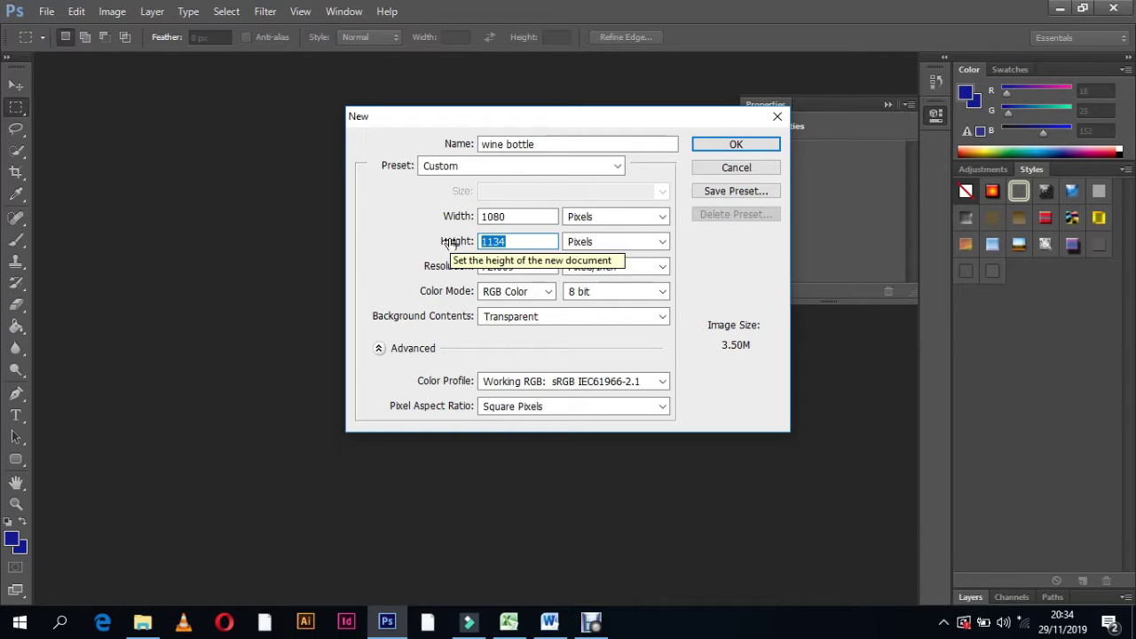
type("820")
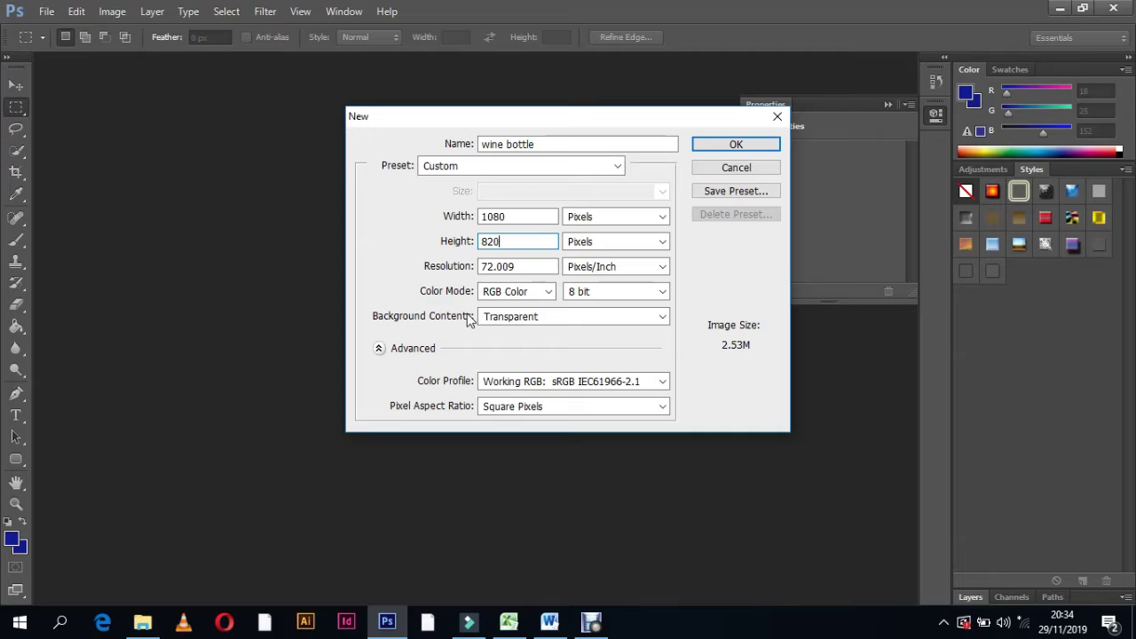
left_click(734, 146)
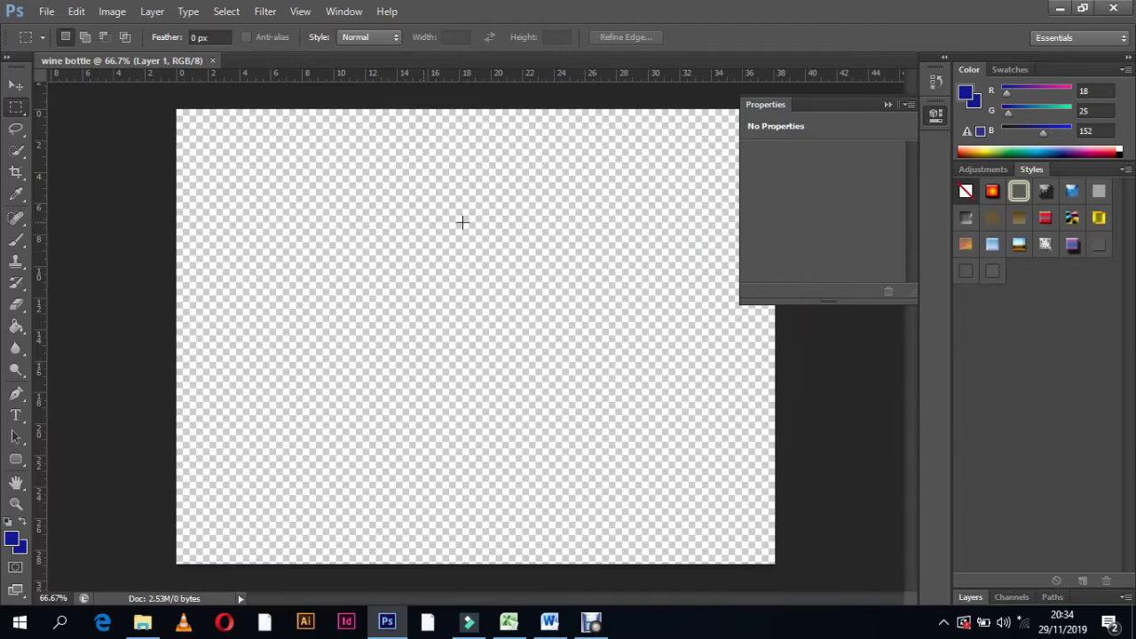
Step: Close the Properties panel and open photo 20191129_123159 from the Music and Arts folder
left_click(897, 100)
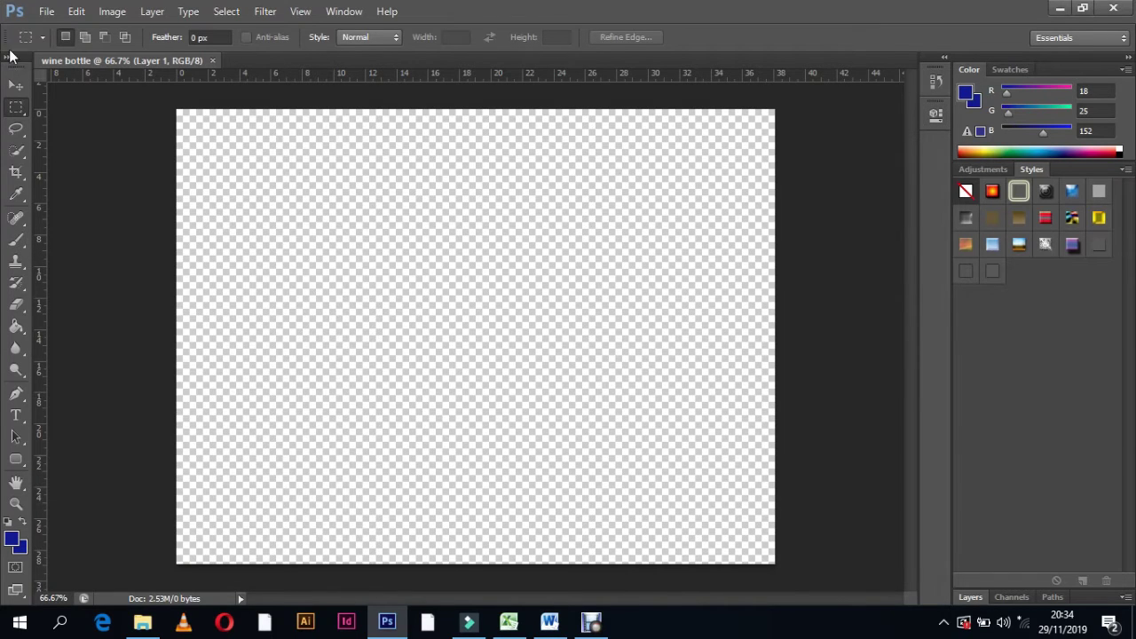
left_click(46, 12)
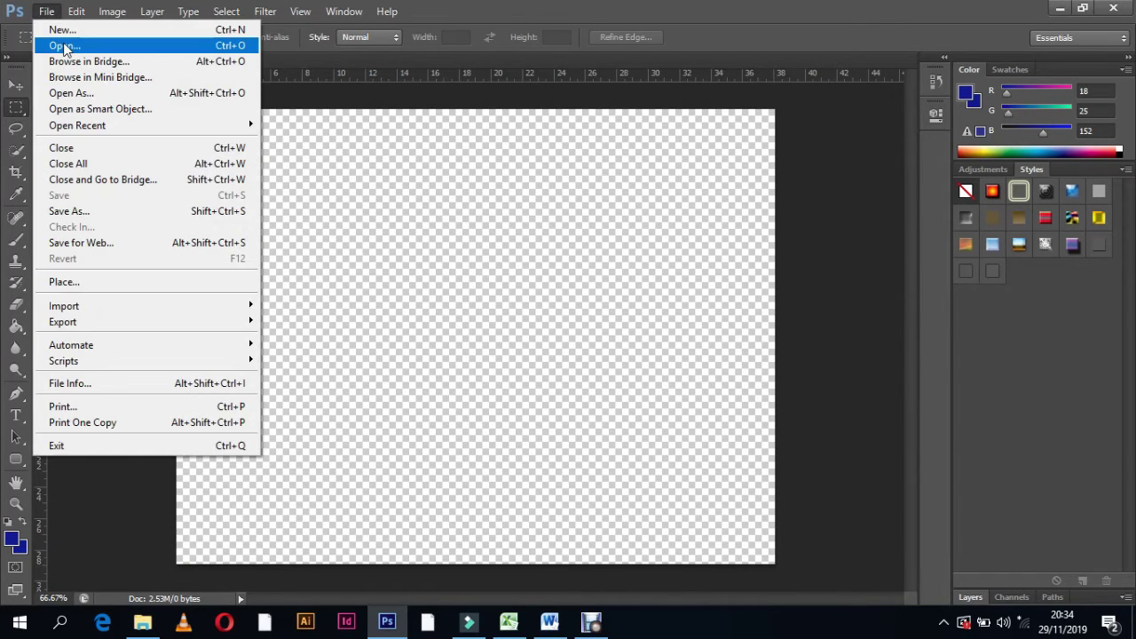
left_click(63, 46)
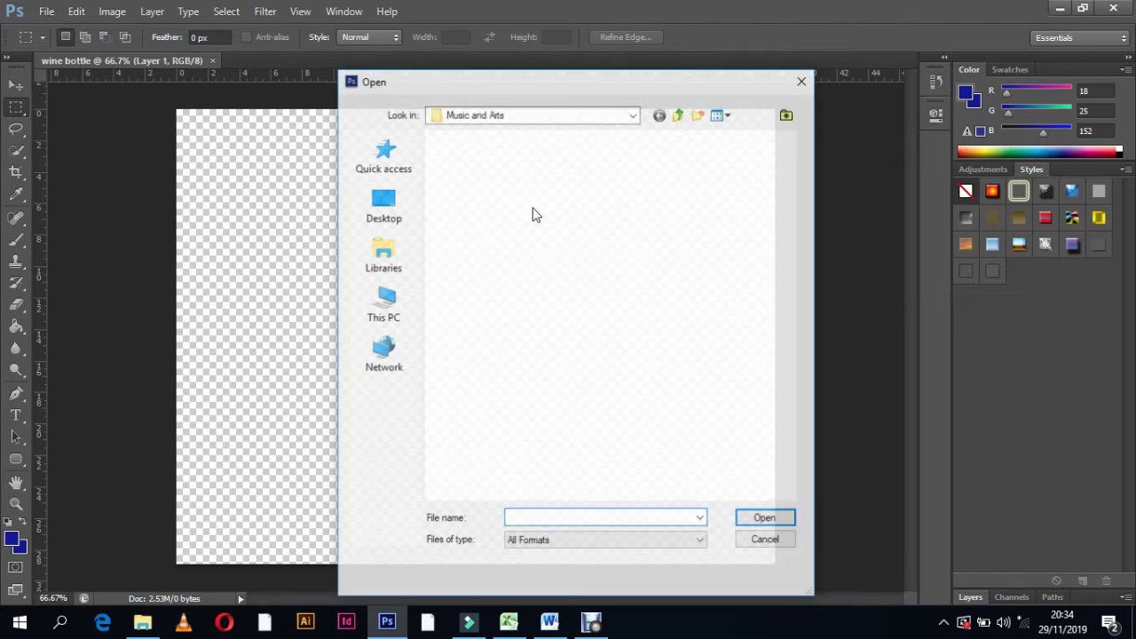
left_click_drag(791, 155, 810, 263)
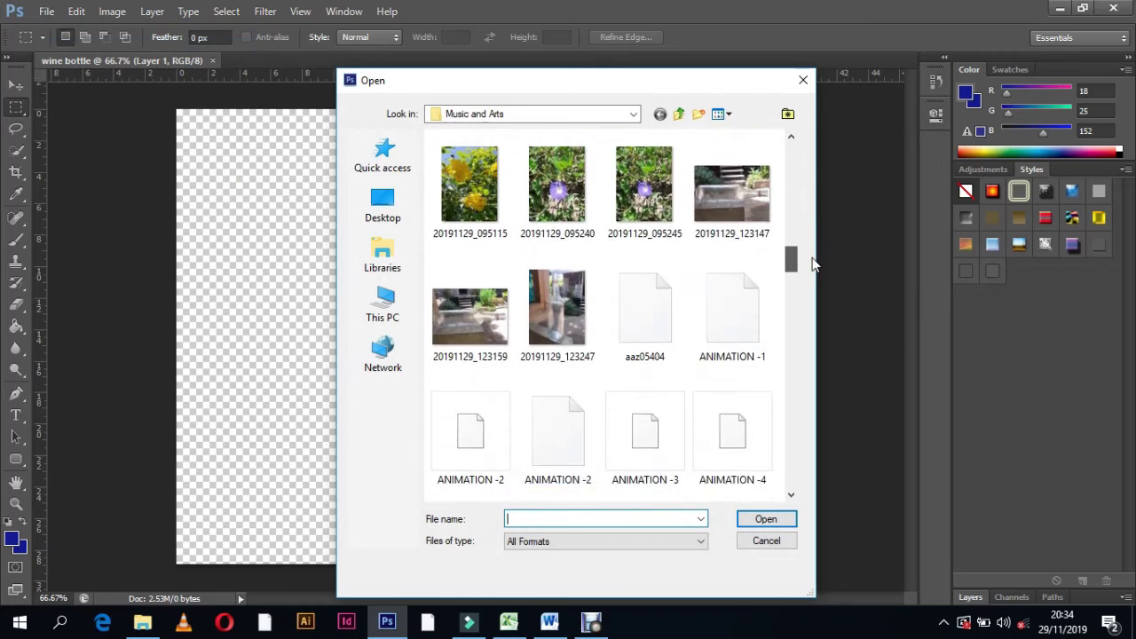
left_click(475, 296)
left_click(765, 518)
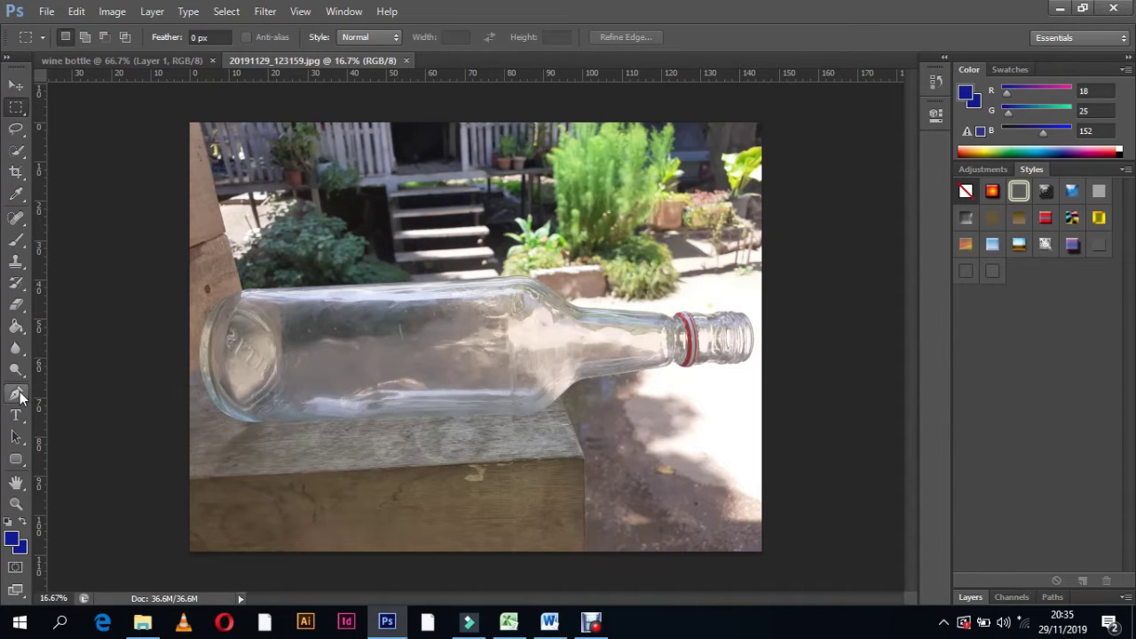
Step: With the Pen tool, place anchors along the bottle's top edge, shoulder and neck up to the cap
left_click(16, 393)
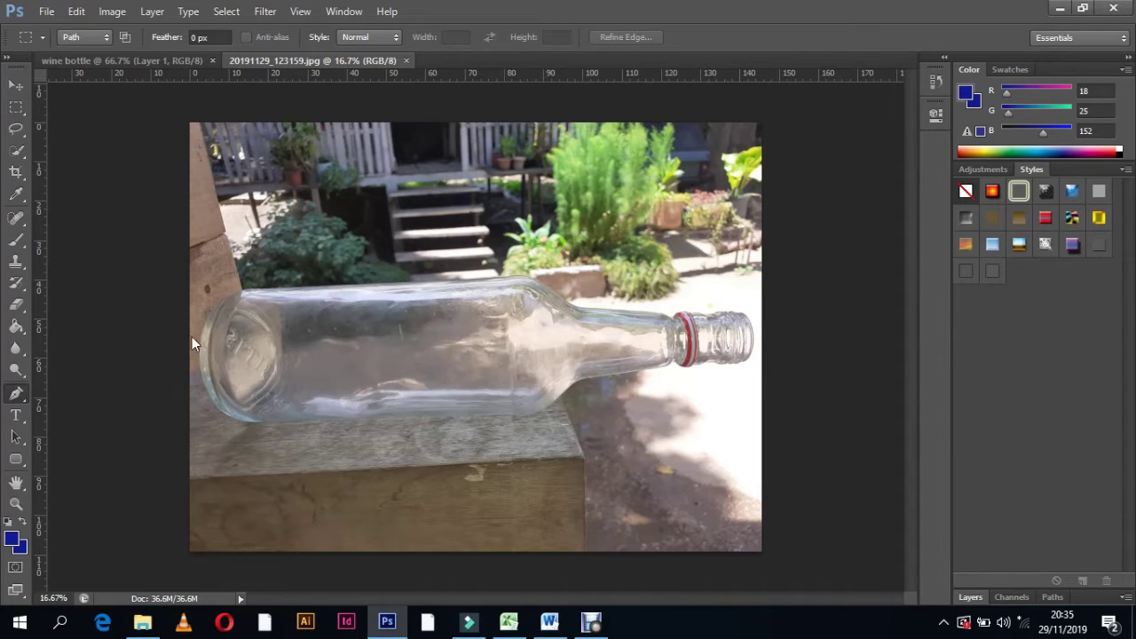
left_click(245, 289)
left_click(525, 278)
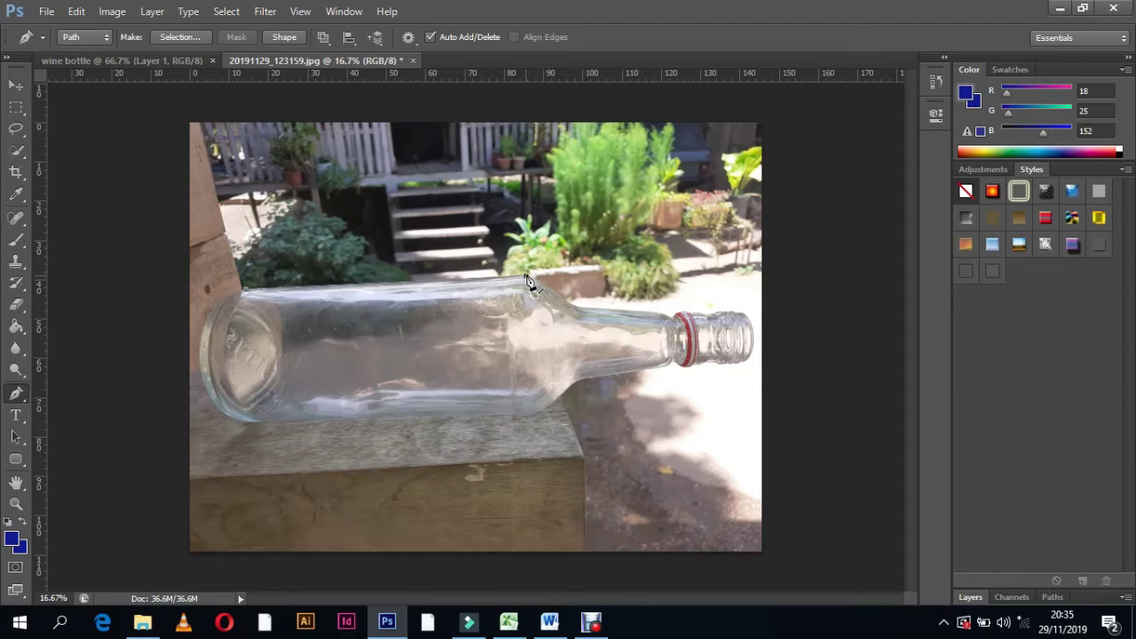
left_click(552, 289)
left_click(571, 303)
left_click(585, 307)
left_click(616, 308)
left_click(657, 312)
left_click(682, 312)
left_click(705, 313)
left_click(721, 310)
left_click(730, 311)
left_click(746, 310)
Step: Continue the path around the cap and along the bottle's lower edge, closing it at the first anchor
left_click(753, 328)
left_click(752, 349)
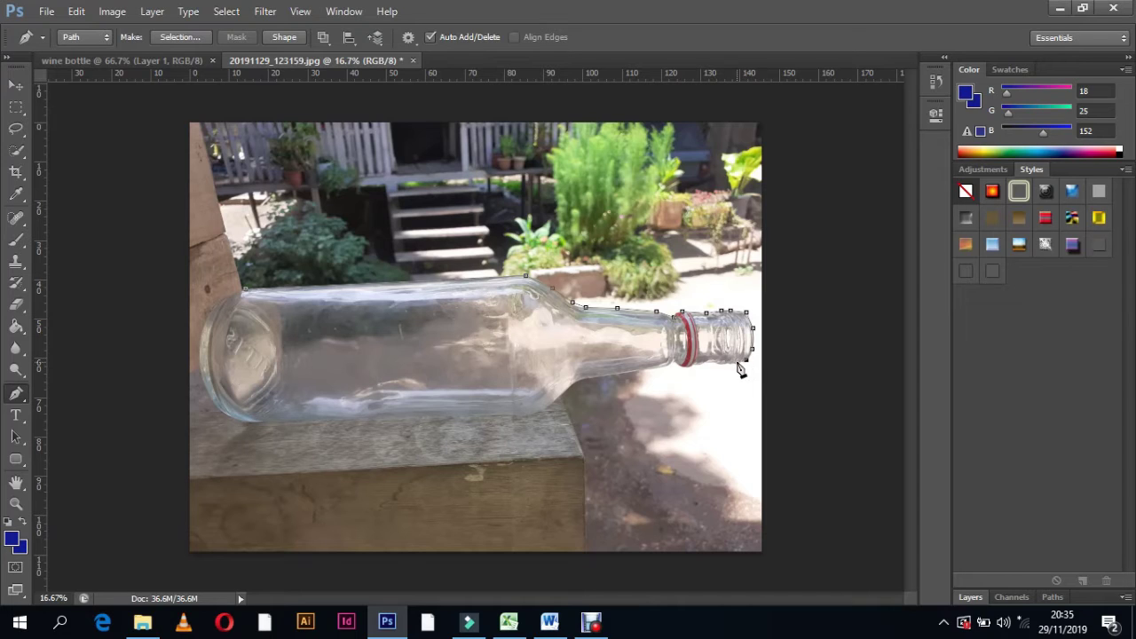
left_click(736, 361)
left_click(724, 364)
left_click(708, 363)
left_click(695, 365)
left_click(672, 363)
left_click(647, 368)
left_click(618, 372)
left_click(578, 382)
left_click(541, 410)
left_click(521, 414)
left_click(225, 415)
left_click(248, 297)
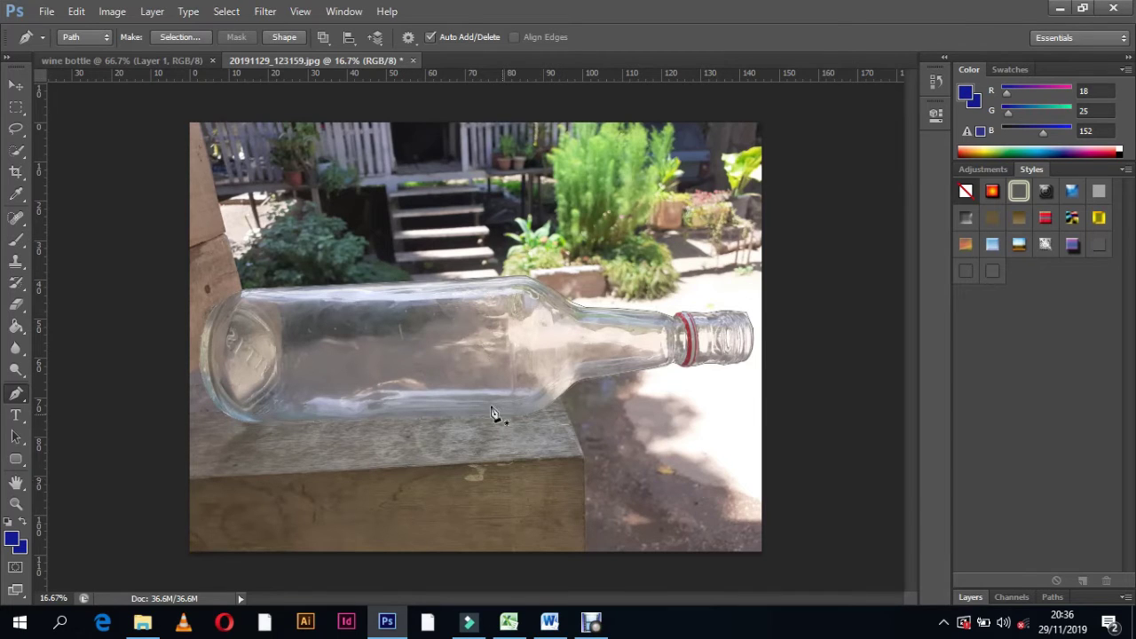
Step: Convert the bottle path to a selection with Make Selection, then expand the Layers panel
right_click(426, 346)
left_click(487, 83)
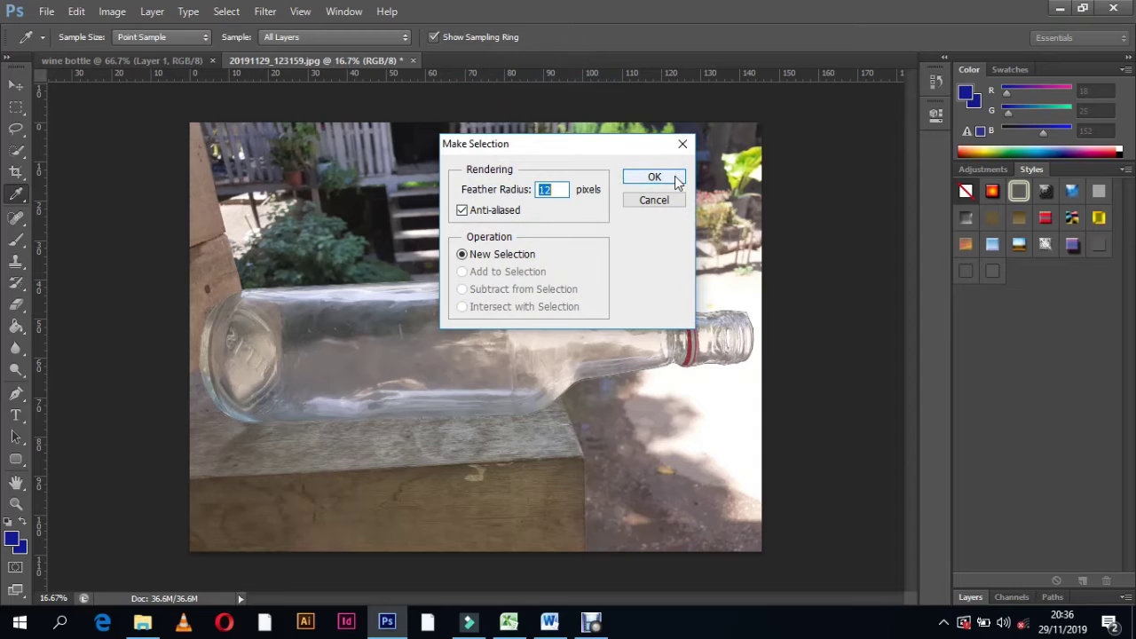
left_click(674, 179)
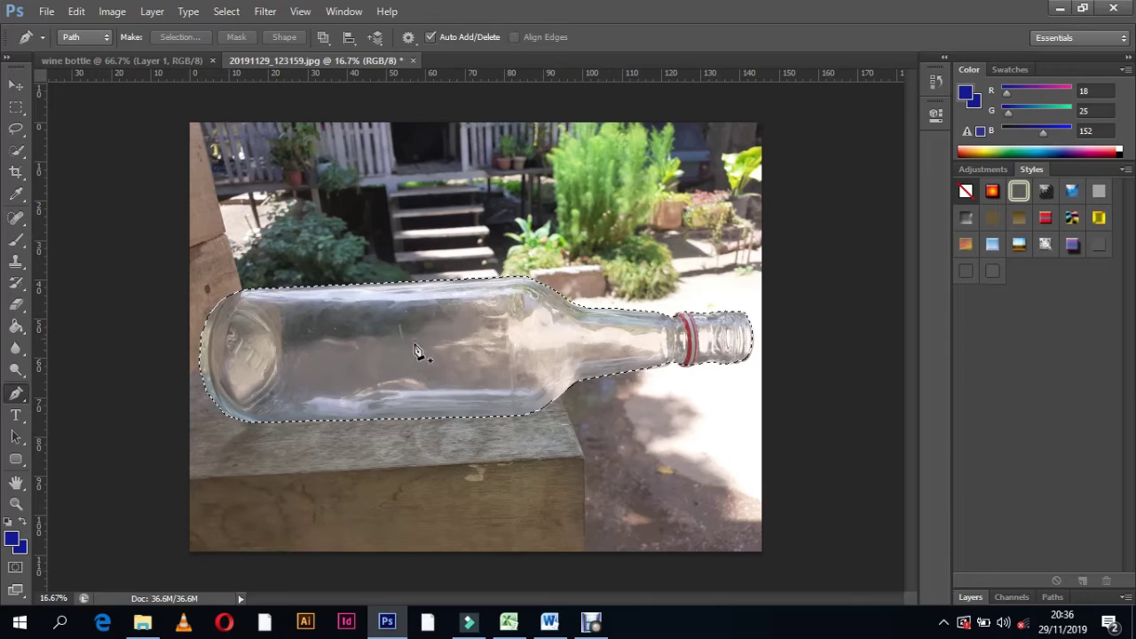
left_click(970, 597)
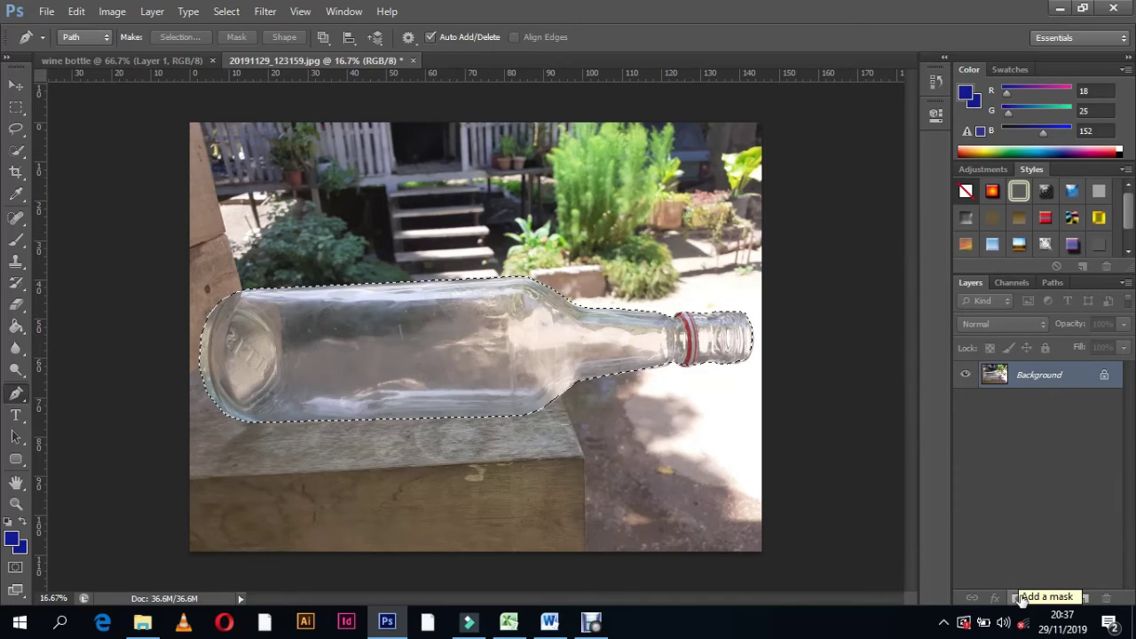
Step: Add a layer mask to Layer 0 from the bottle selection, hiding the background
left_click(1020, 598)
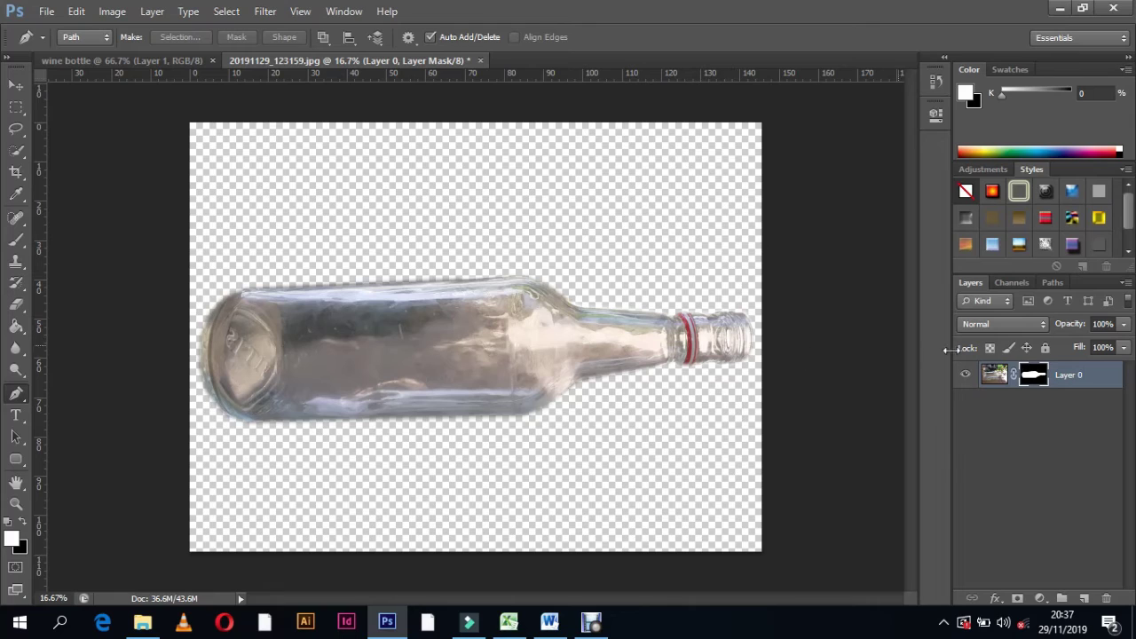
Step: Apply Refine Mask to the bottle's layer mask with Contrast set to 38%
right_click(1035, 378)
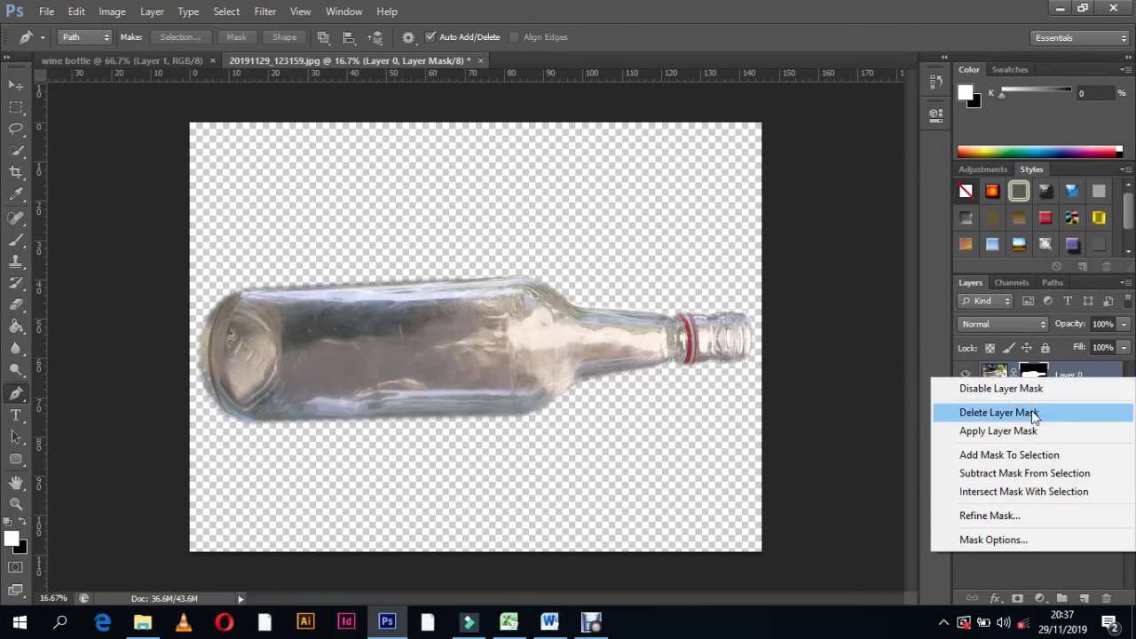
left_click(1004, 516)
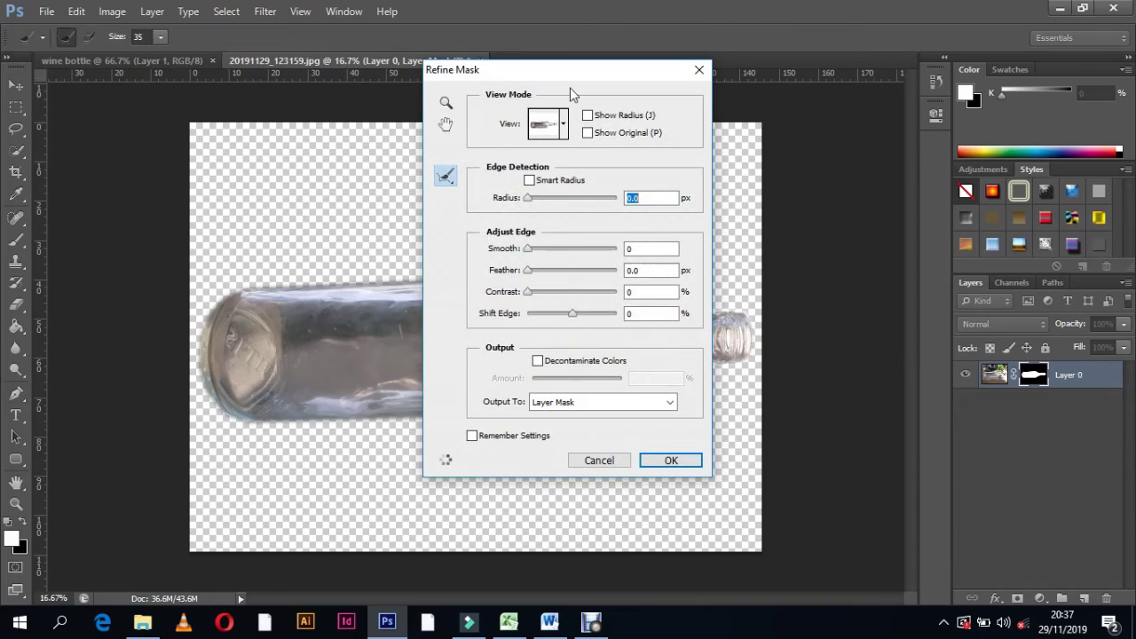
left_click_drag(573, 79, 951, 66)
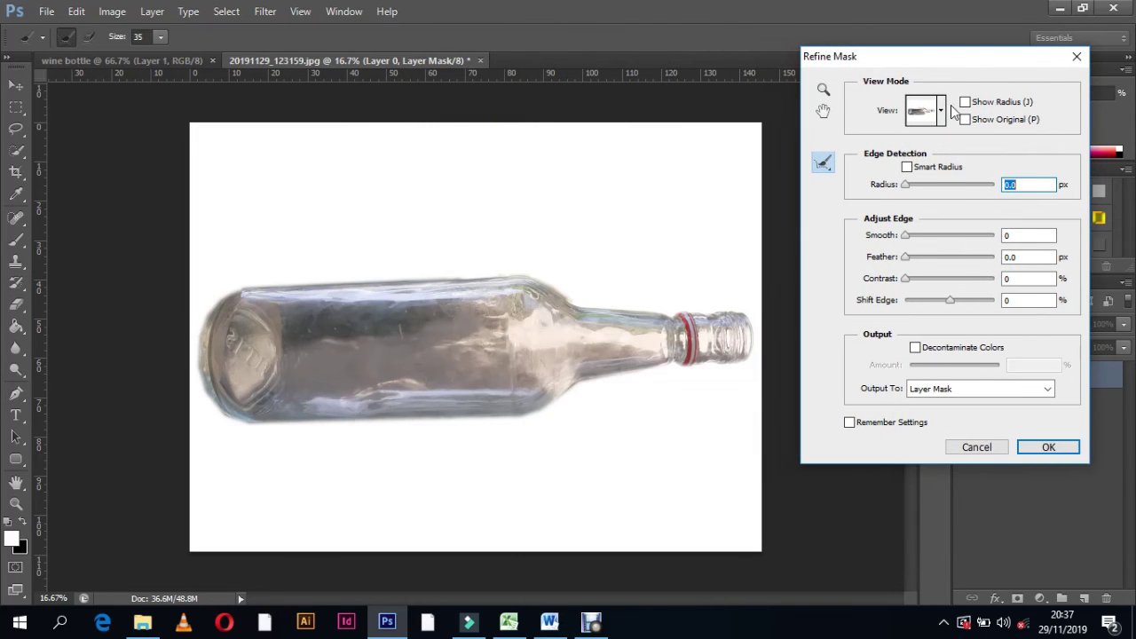
left_click_drag(906, 278, 940, 280)
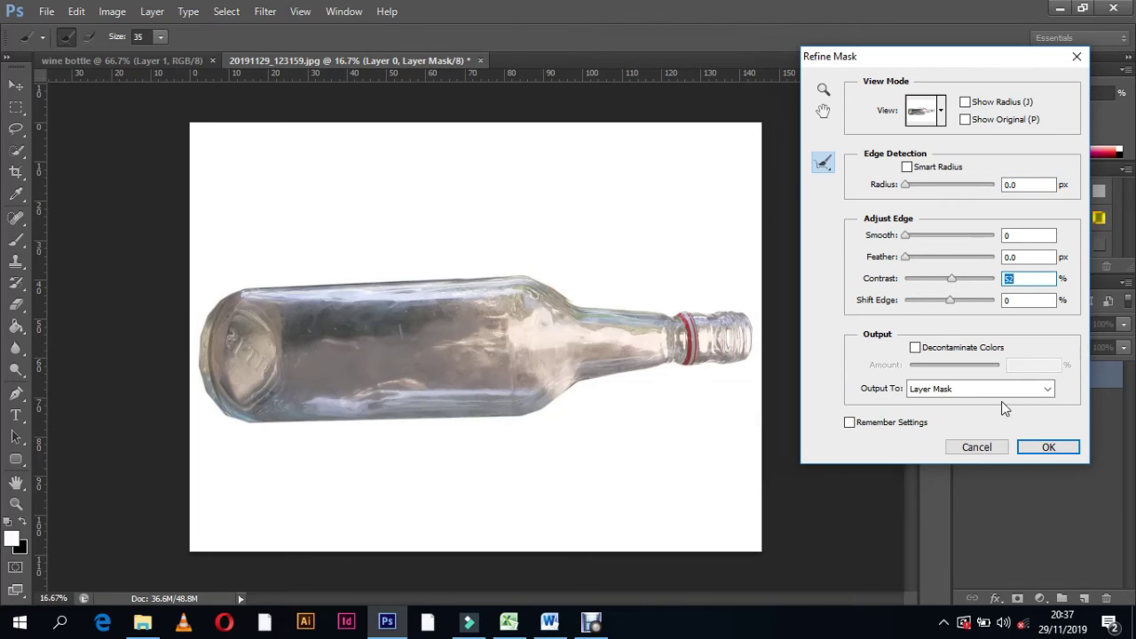
left_click(1044, 446)
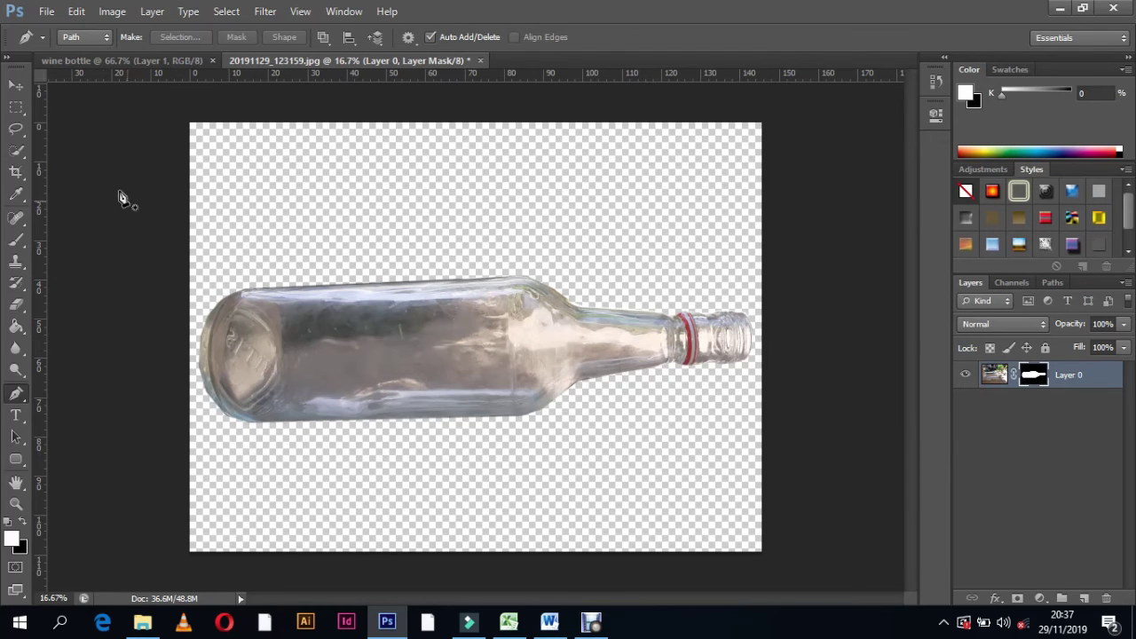
Step: Scale the bottle layer down to about 97.8% width and 97.1% height using transform controls
left_click(17, 86)
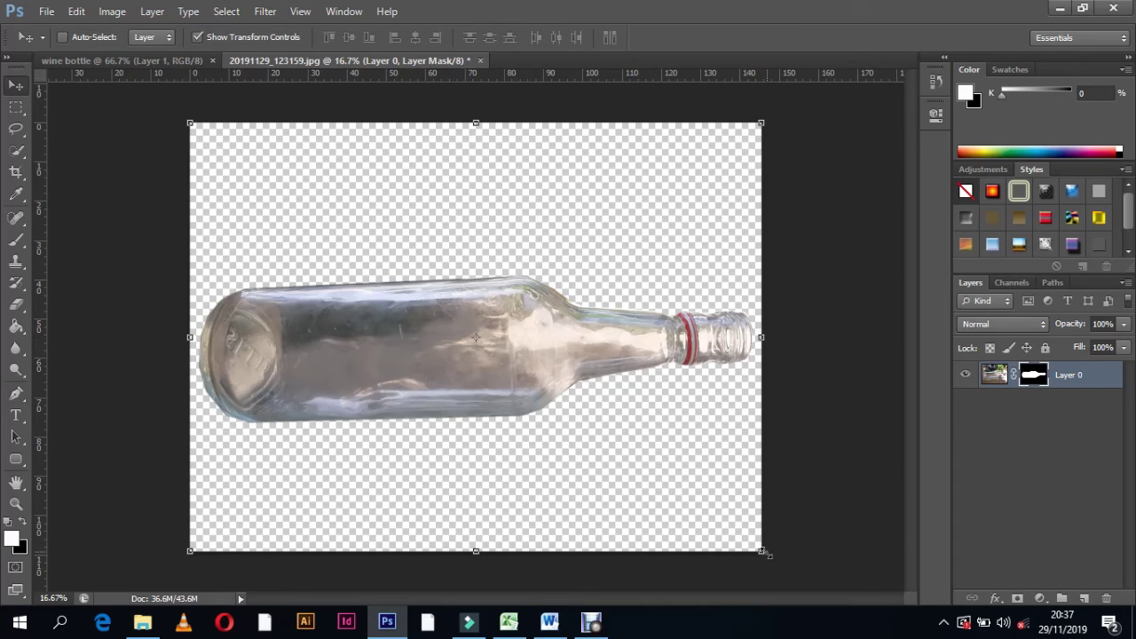
mouse_move(760, 551)
left_mouse_down()
mouse_move(502, 347)
mouse_move(713, 479)
mouse_move(488, 324)
mouse_move(767, 532)
mouse_move(748, 538)
left_mouse_up()
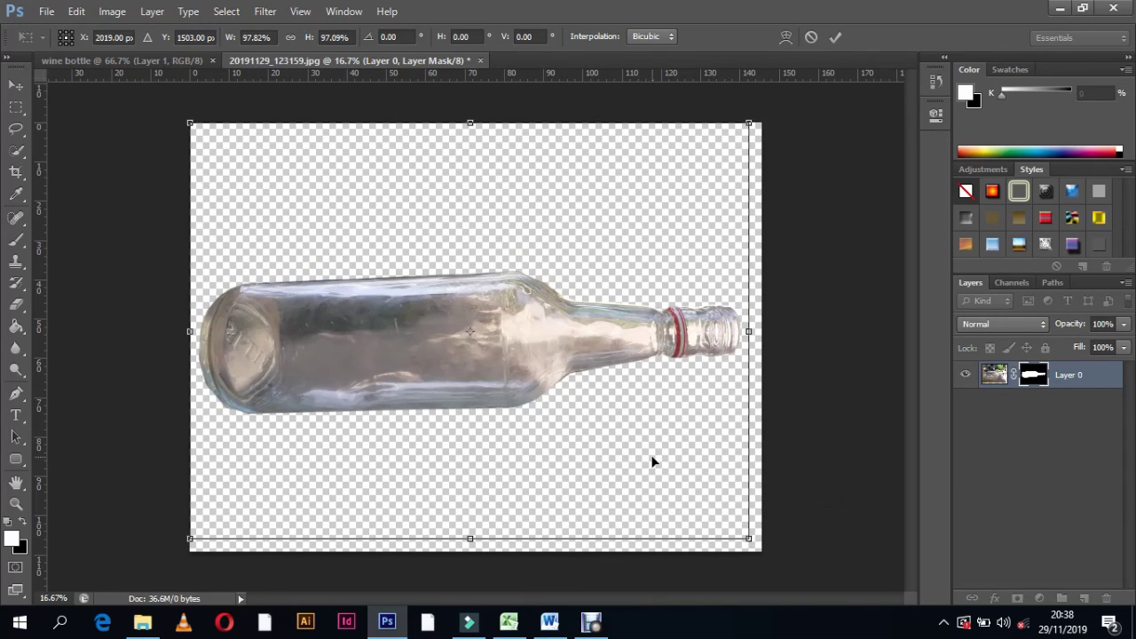